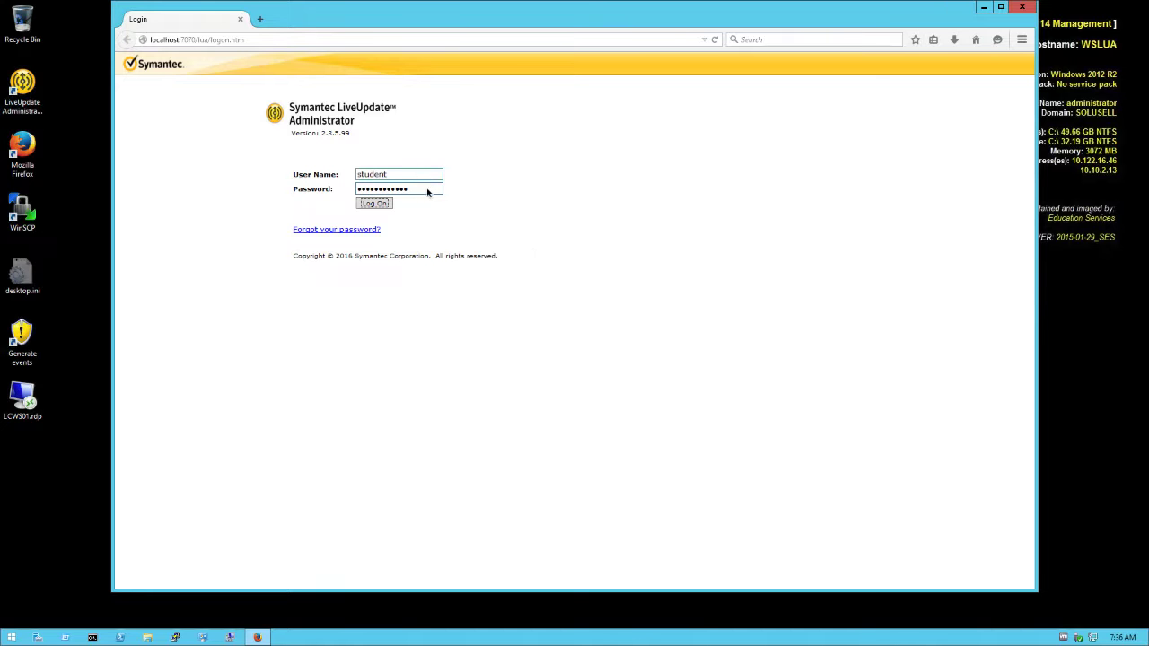
- Log on to LiveUpdate Administrator and update the Symantec product catalog
click(371, 205)
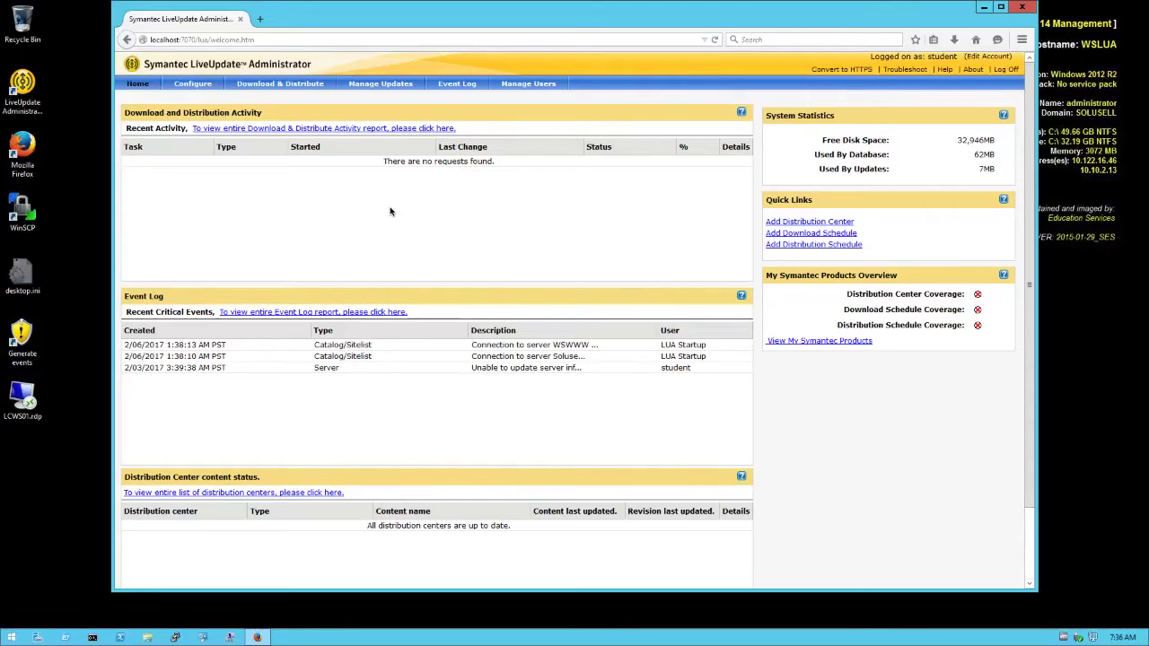
click(192, 83)
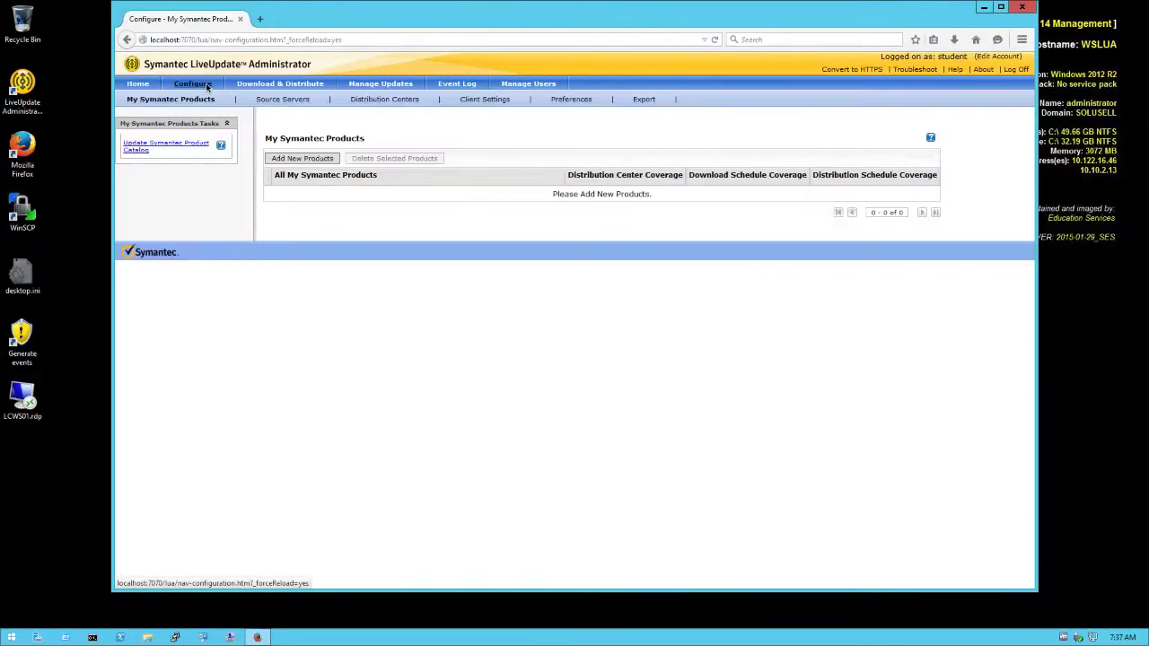
click(183, 148)
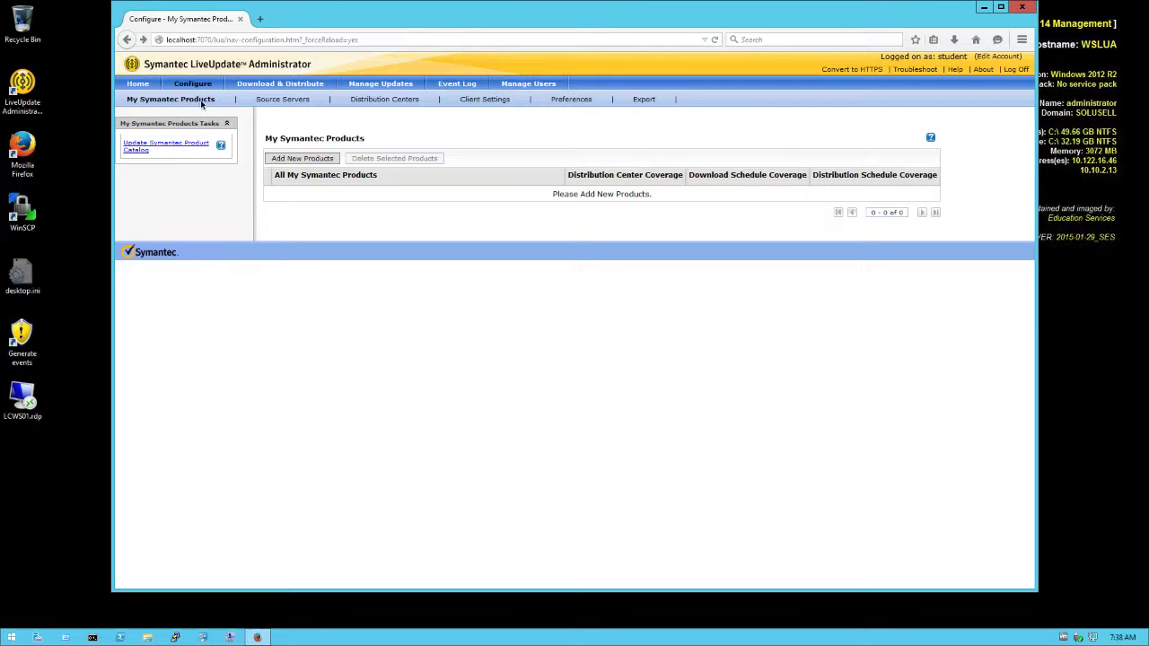
- Add Symantec Endpoint Protection 14.0 English to My Symantec Products
click(312, 160)
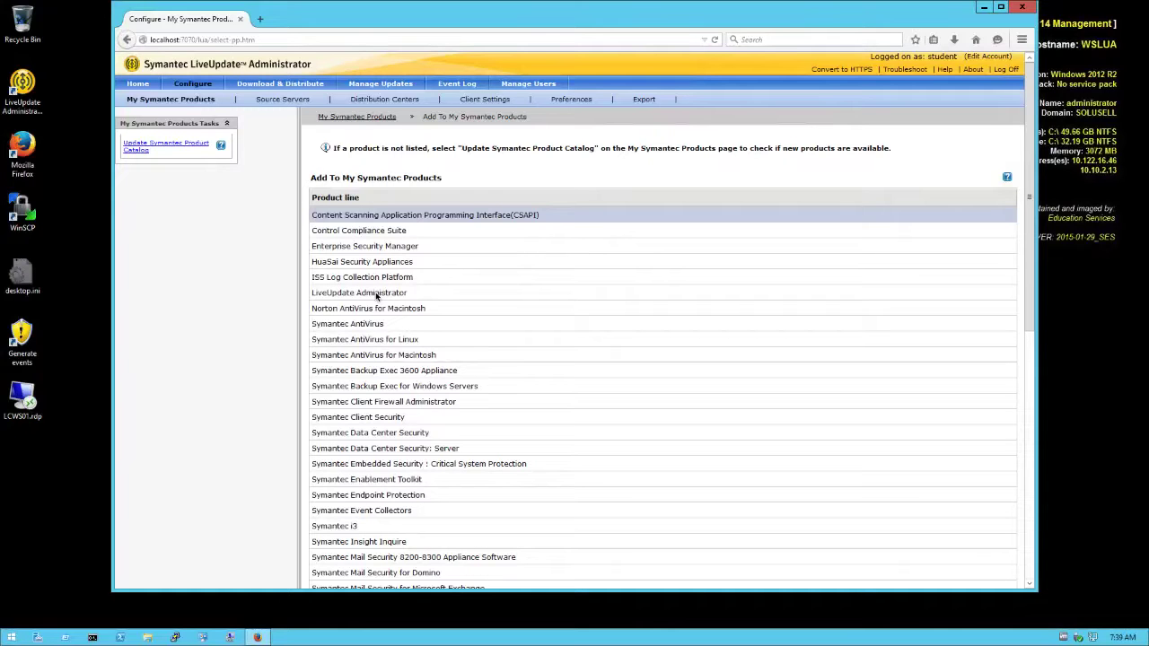
scroll(377, 296, down, 5)
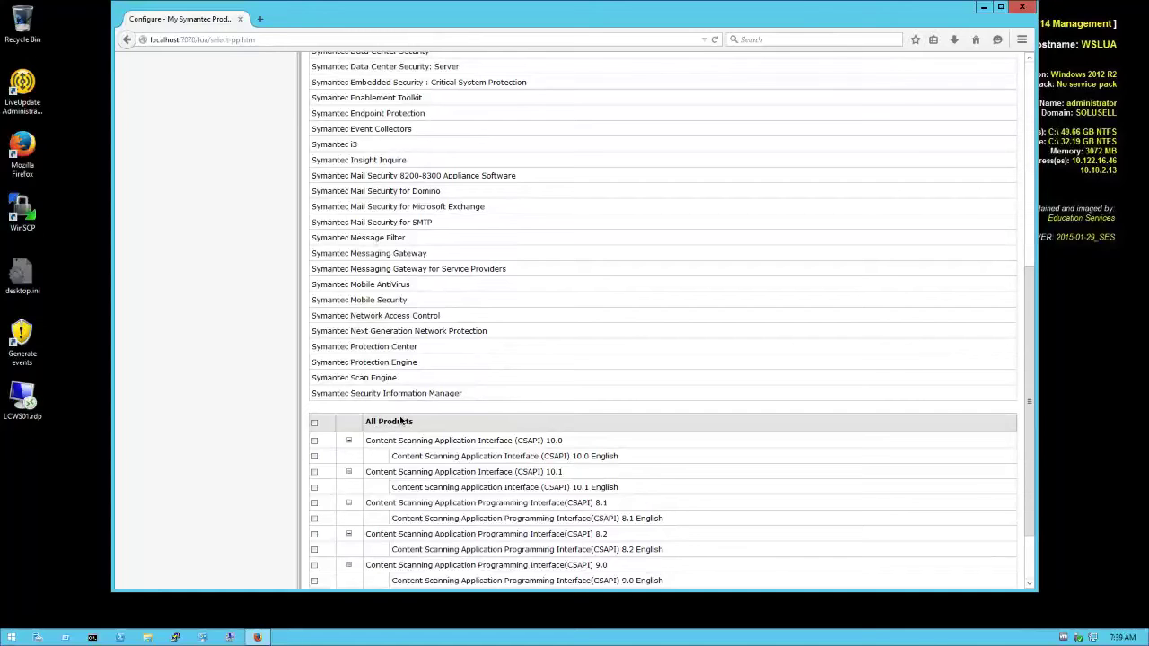
click(409, 114)
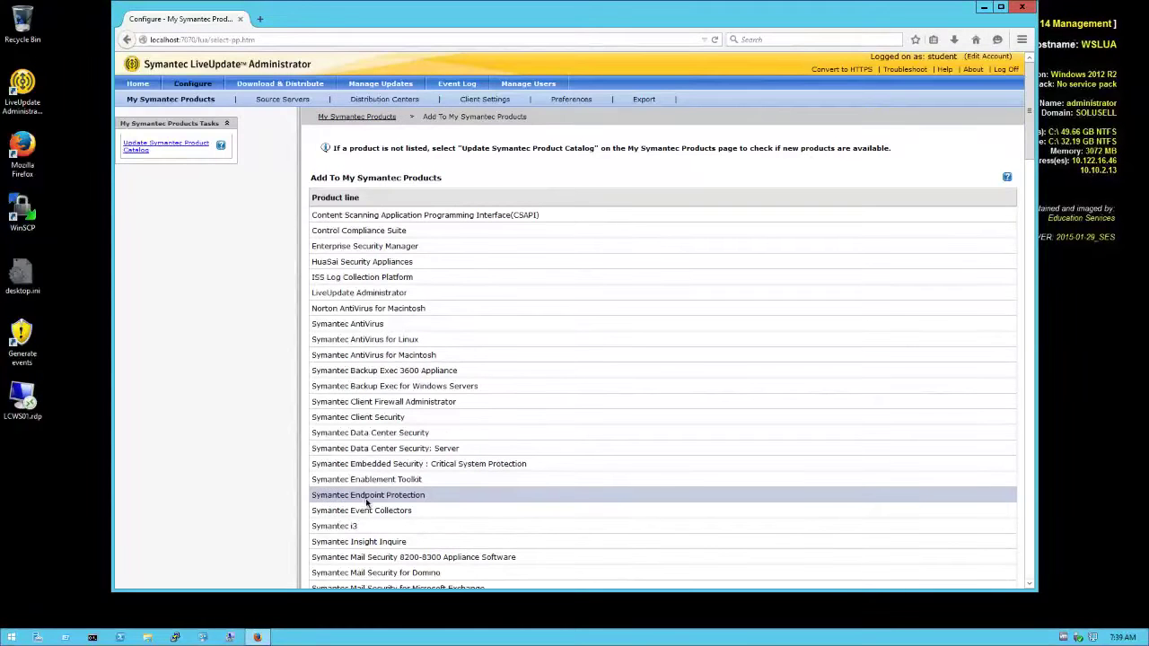
scroll(395, 503, down, 10)
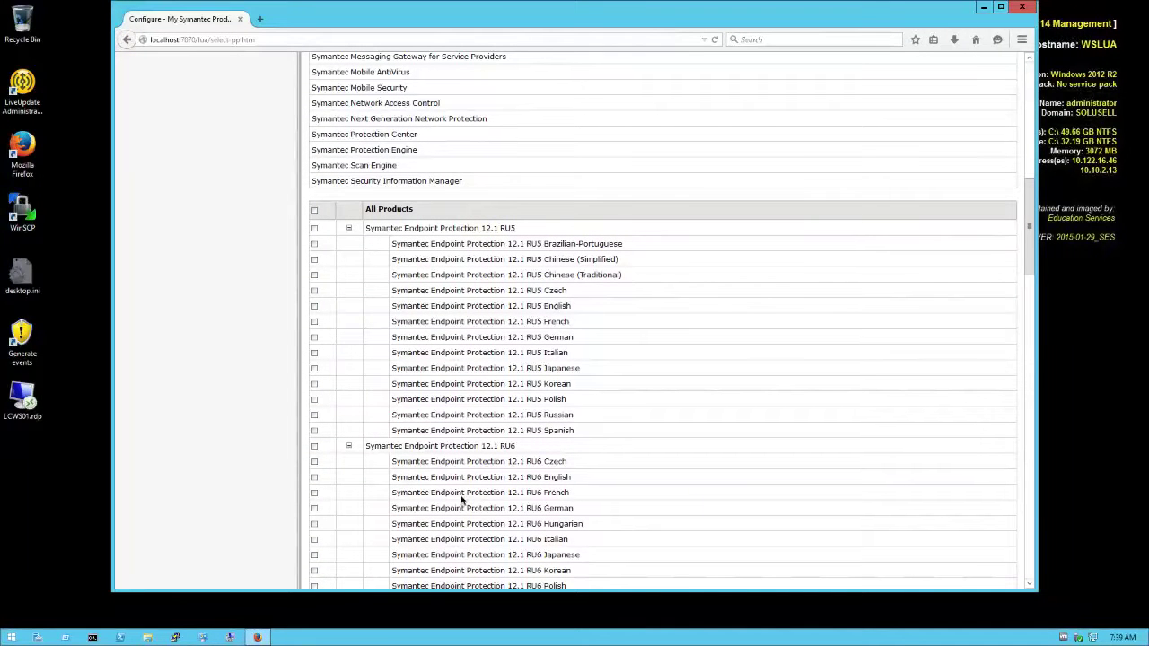
scroll(462, 500, down, 6)
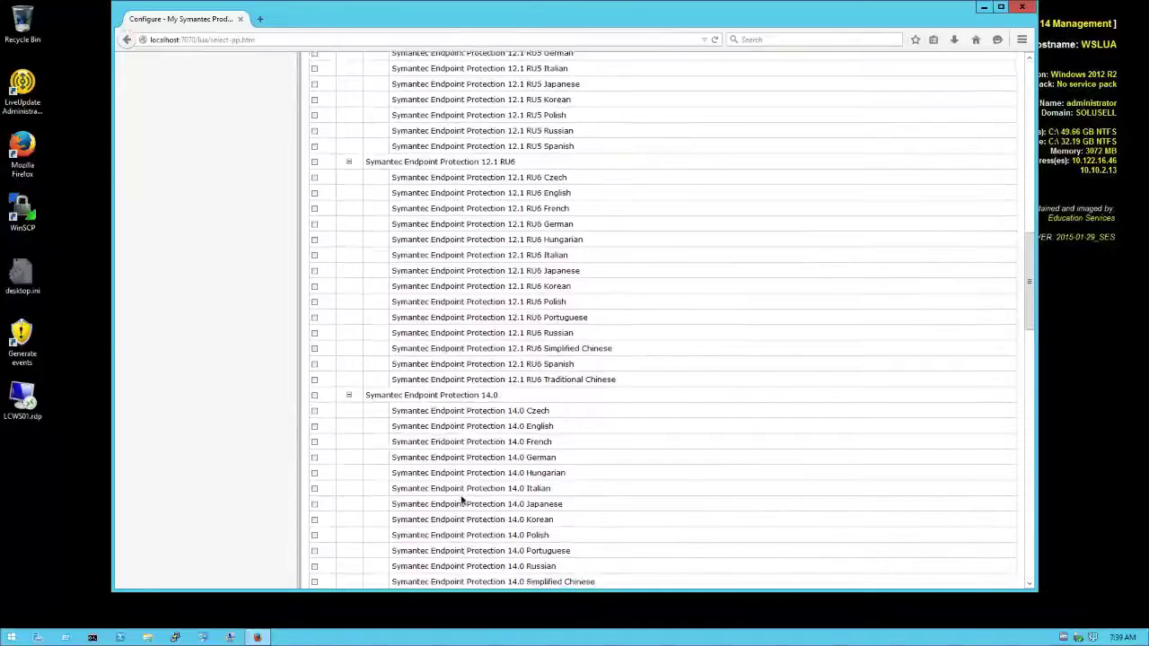
scroll(462, 500, down, 5)
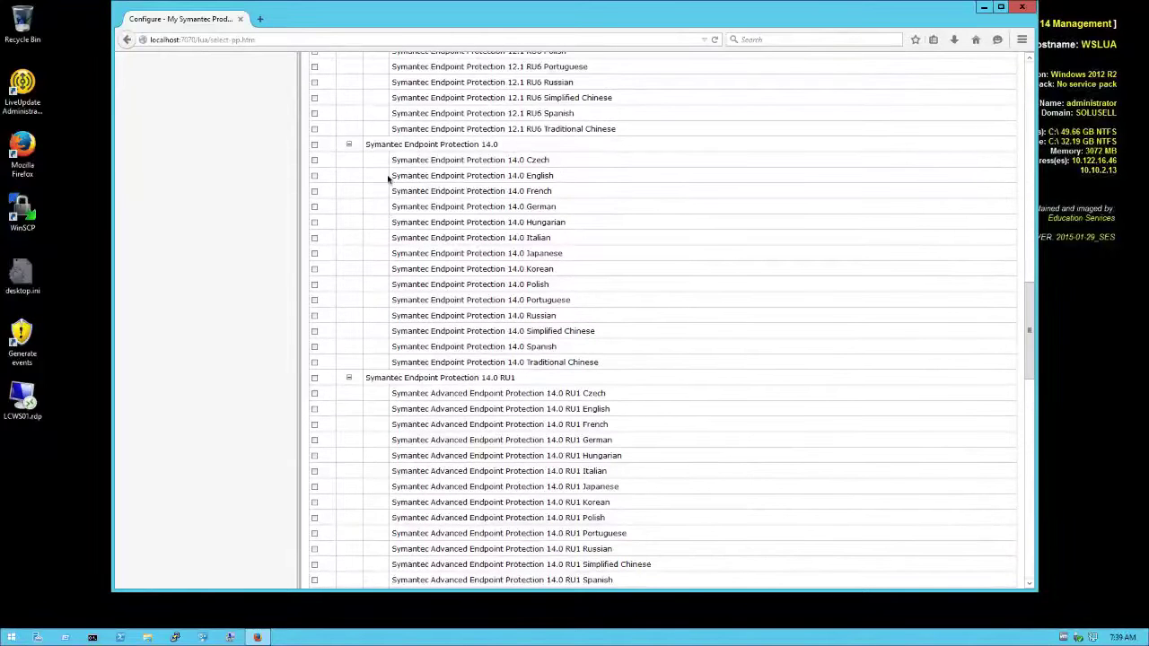
click(314, 176)
scroll(533, 217, down, 7)
scroll(508, 328, down, 15)
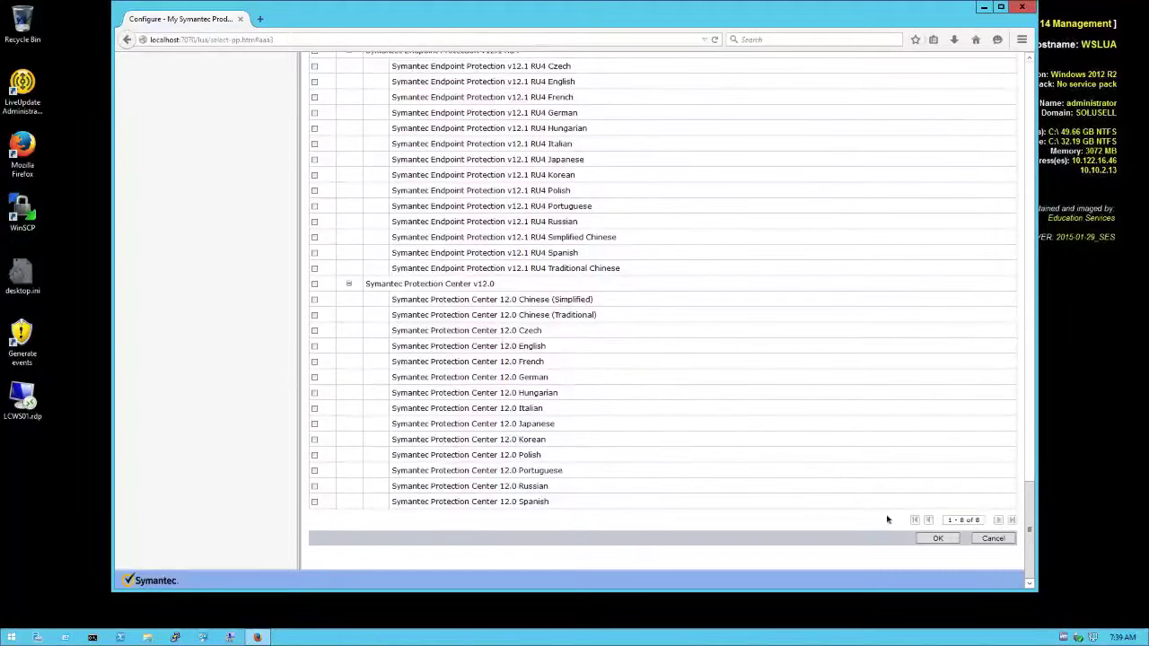
click(938, 538)
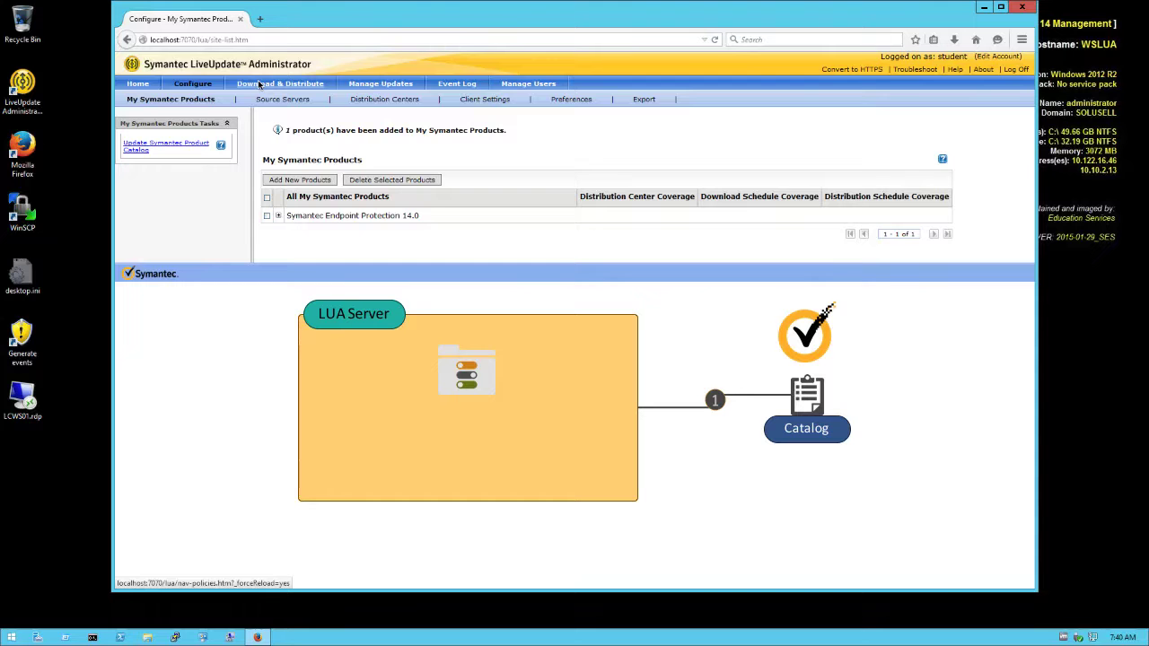
- Create an enabled download schedule named "SEP 14.0 Content" with the description "Update for roaming users"
click(259, 85)
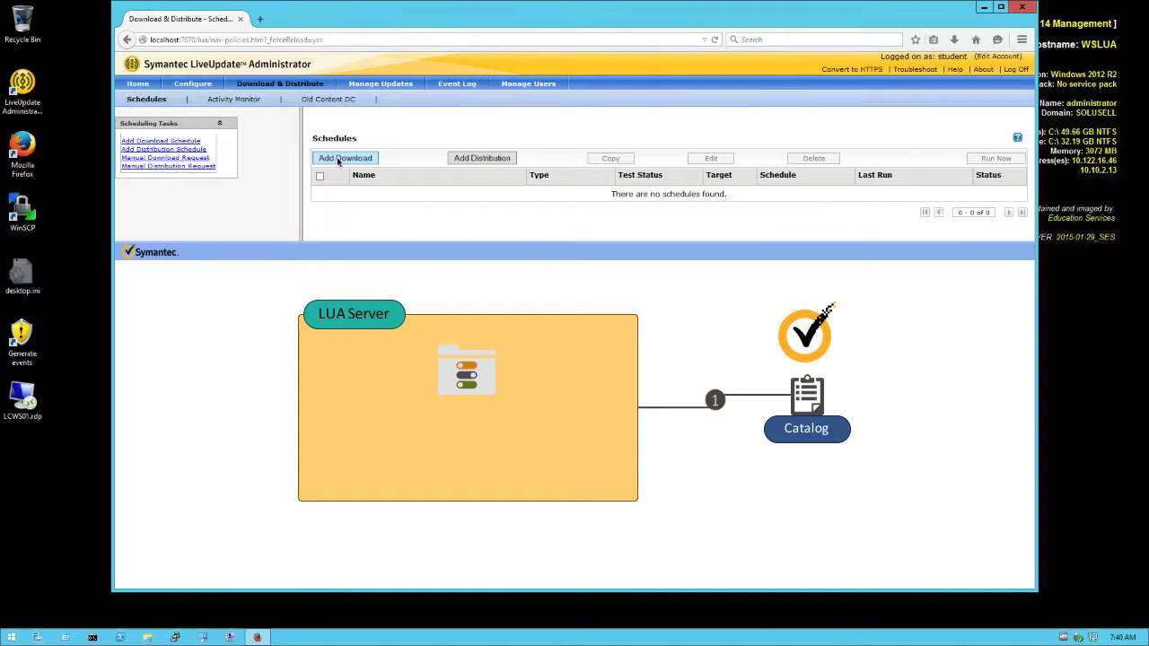
click(338, 159)
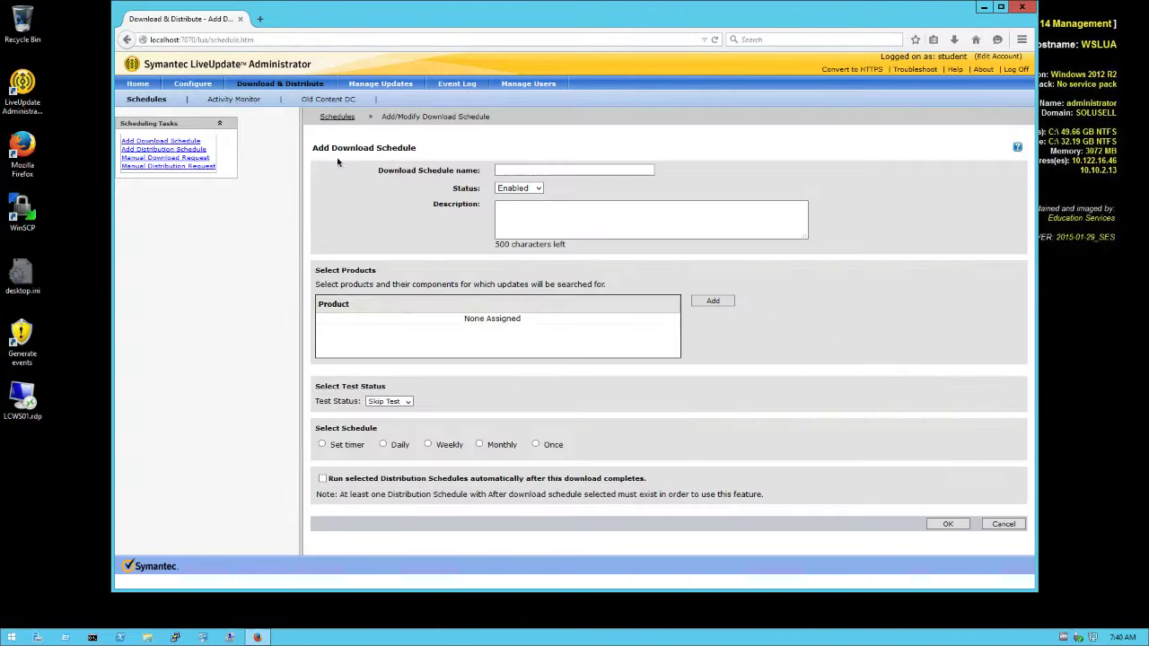
click(502, 169)
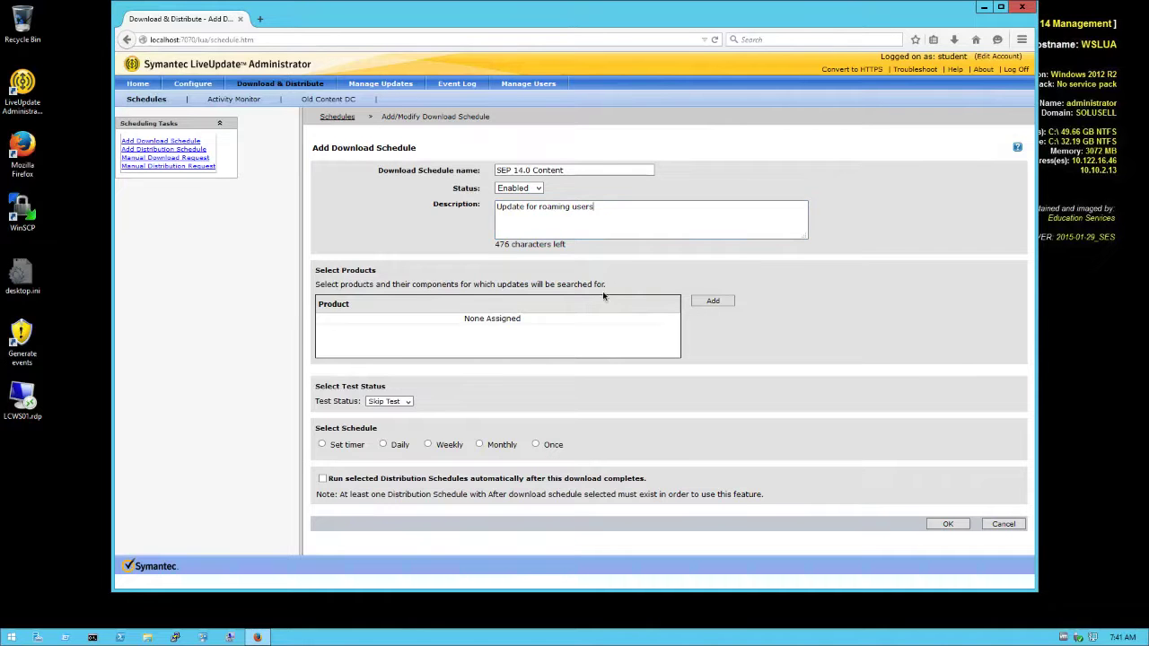
- Add all Client content updates of Symantec Endpoint Protection 14.0 English to the download schedule, except Virus Definitions (Mac) and Virus Definitions SDS (Win32 and Win64)
click(711, 301)
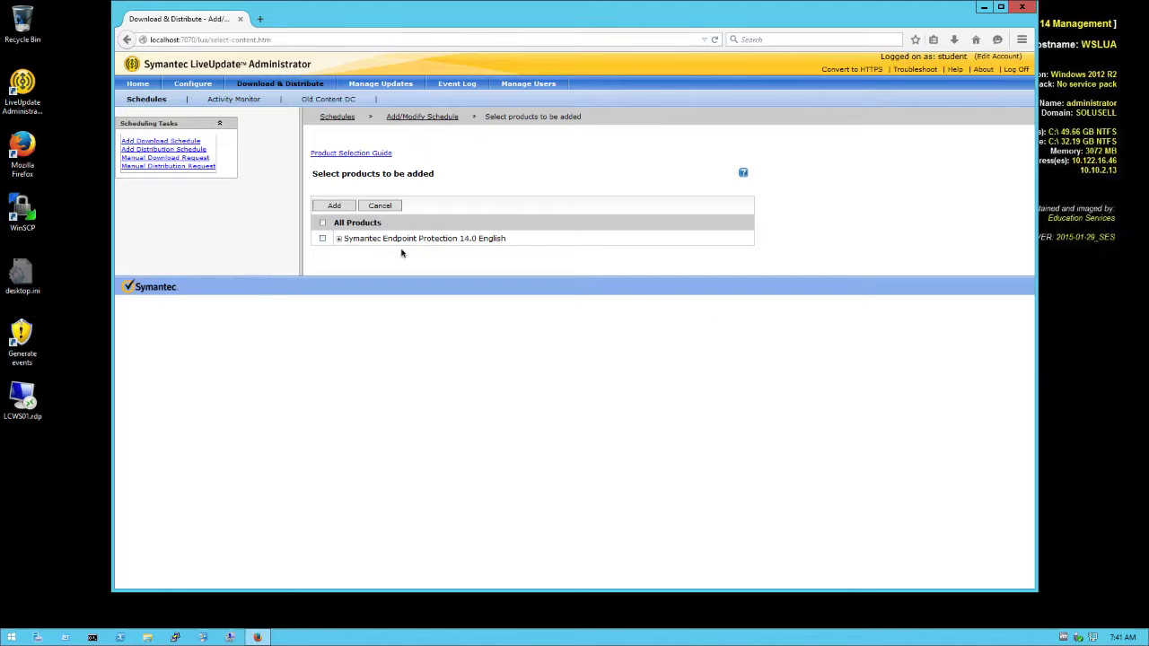
click(339, 240)
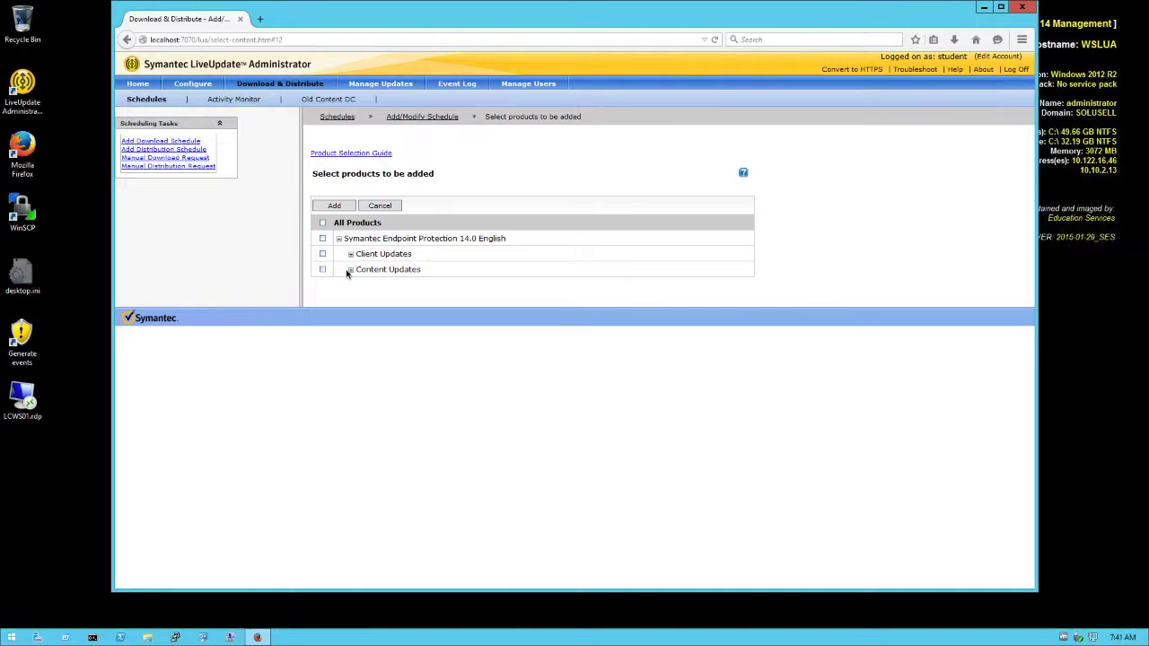
click(350, 269)
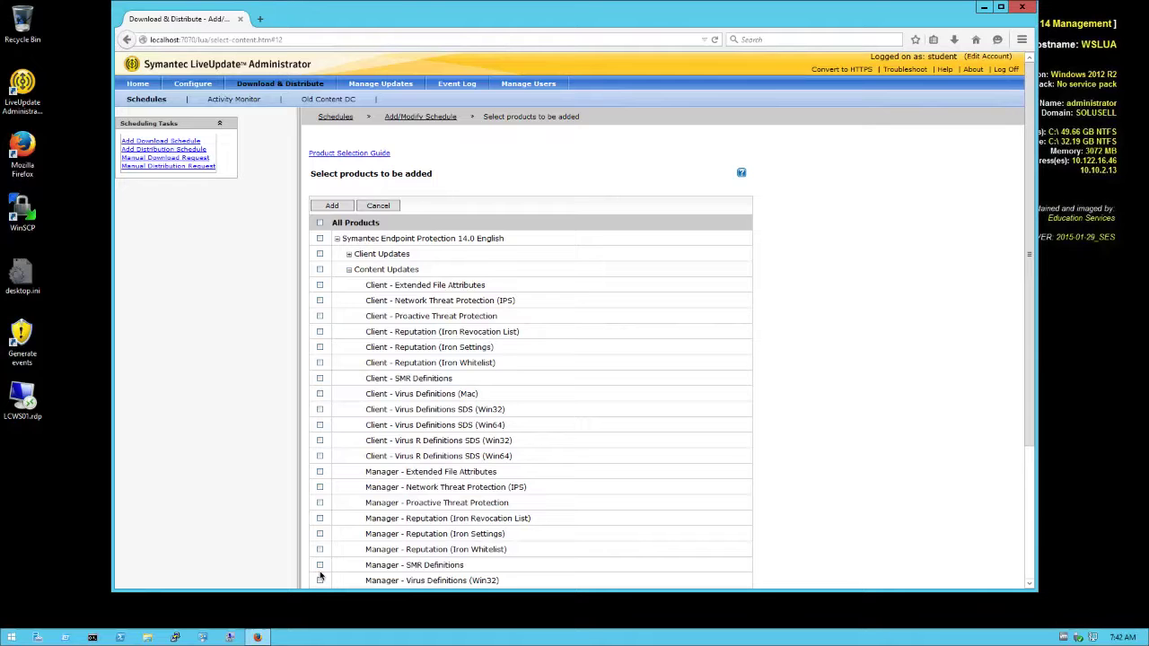
click(320, 301)
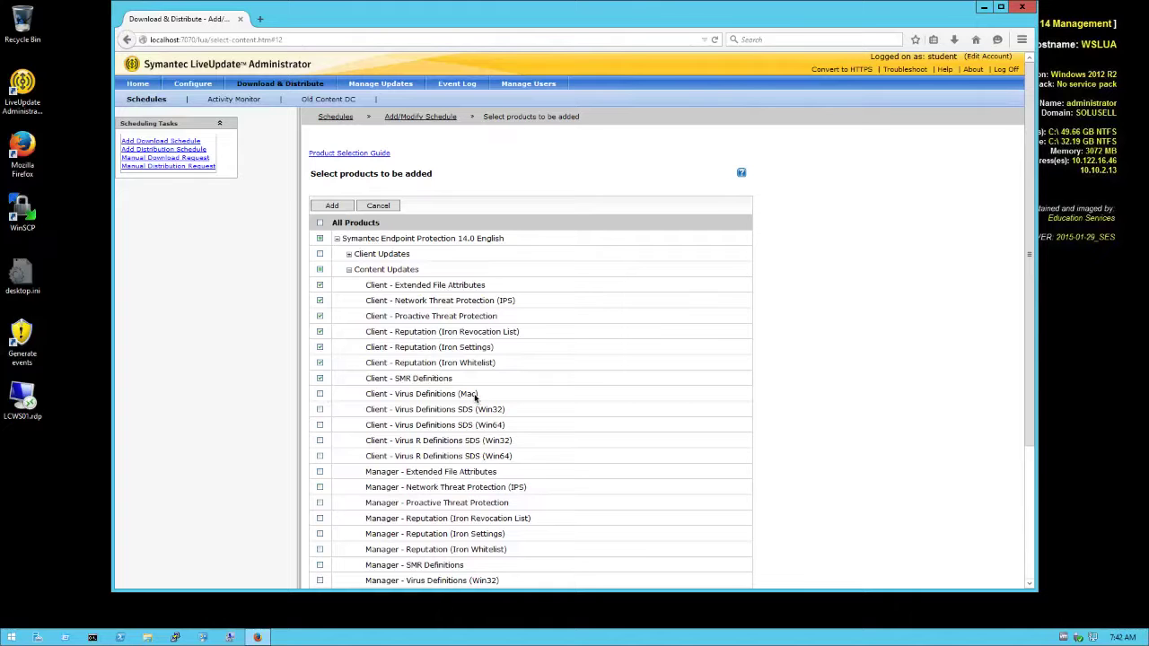
click(321, 410)
click(320, 410)
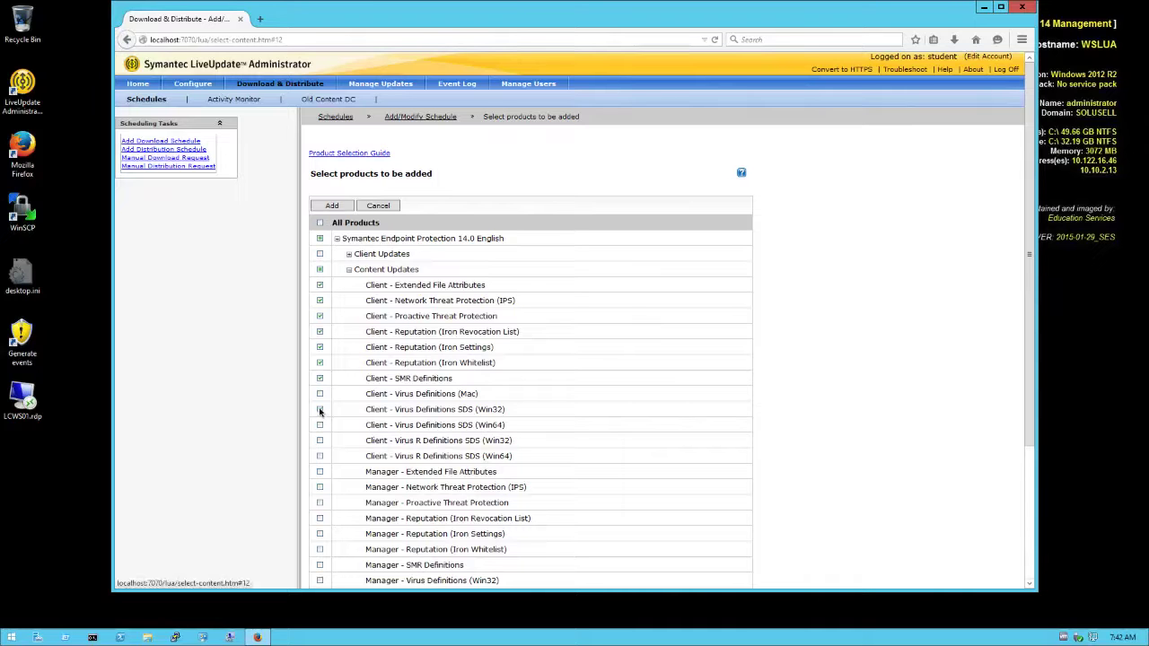
click(320, 457)
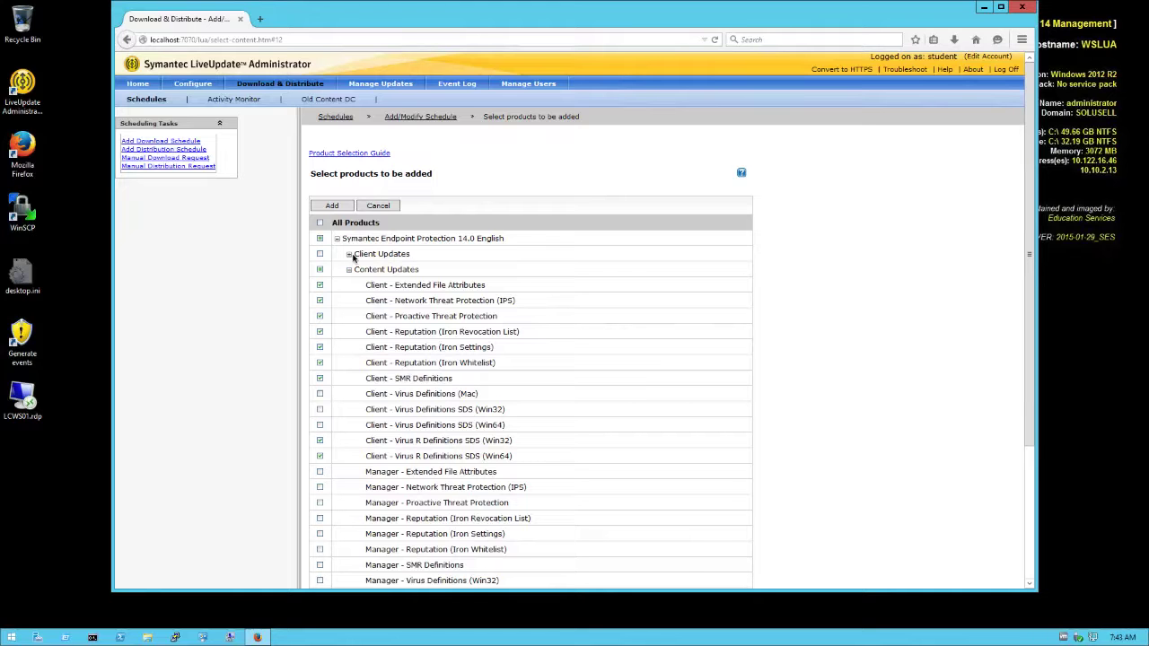
click(331, 205)
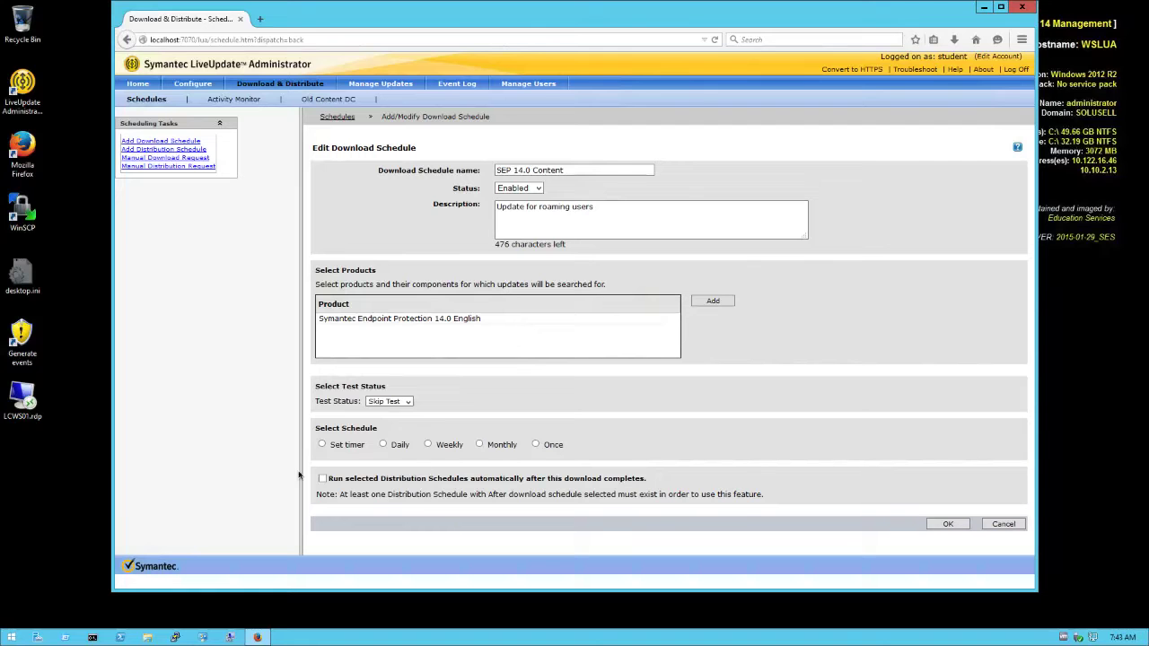
- Set the download schedule to run monthly on day 31 at 12:00 AM and save it
click(479, 444)
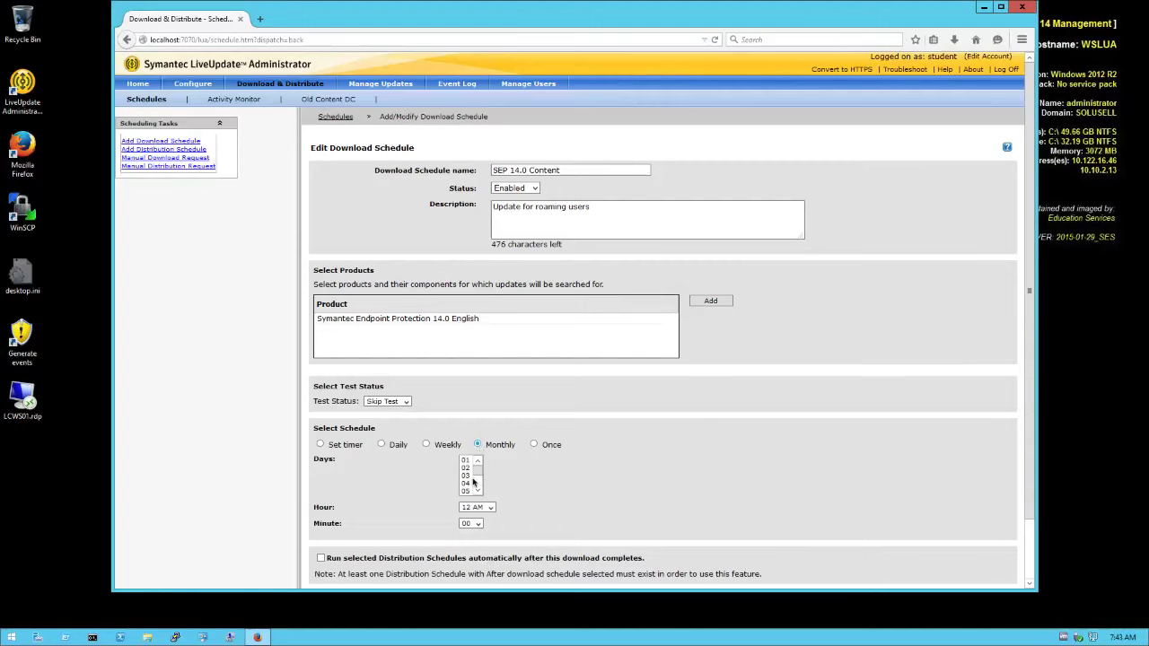
scroll(478, 482, down, 8)
click(466, 491)
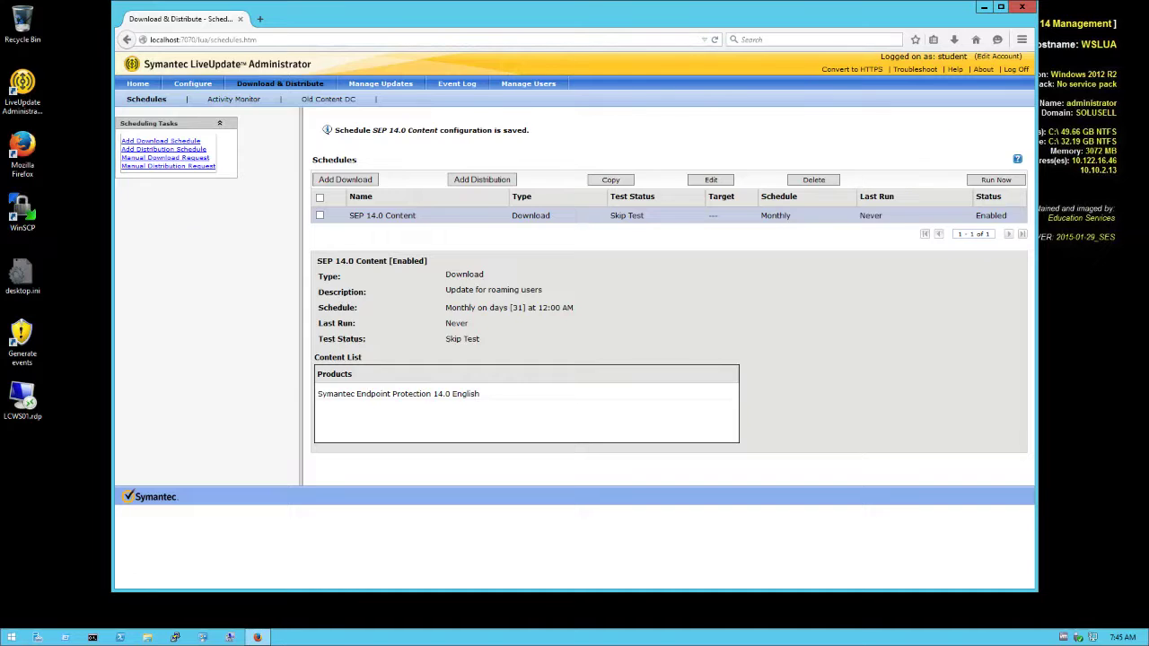
- Edit the Default Production Distribution Center and expand the Content Updates of Symantec Endpoint Protection 14.0 English in its product selection
click(199, 84)
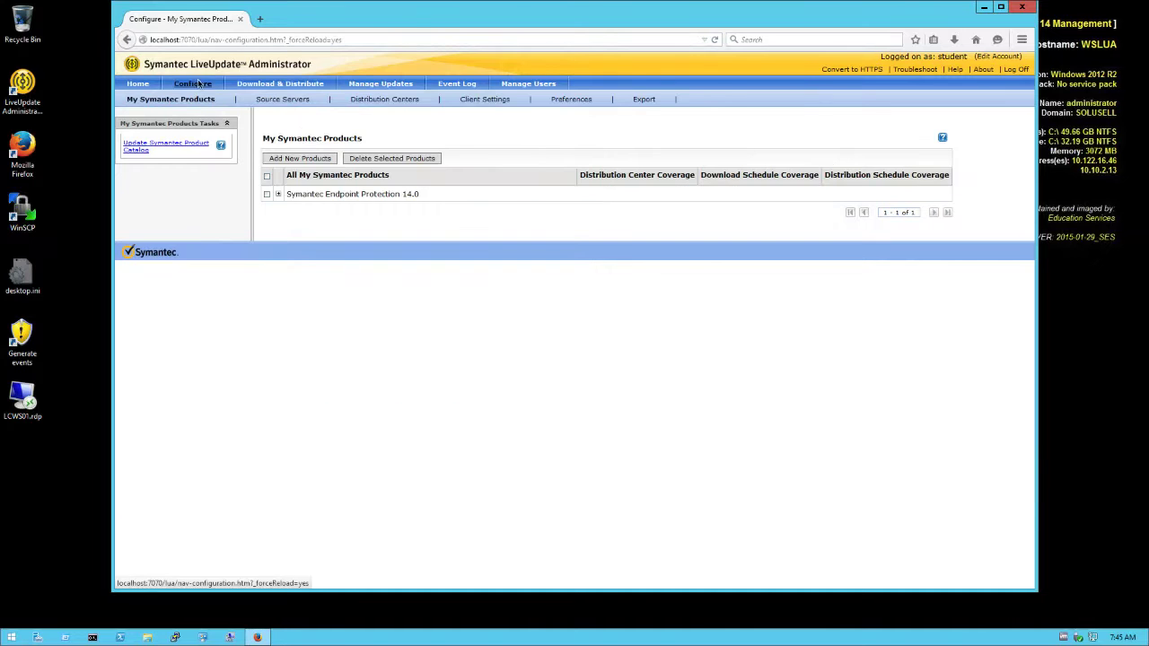
click(400, 100)
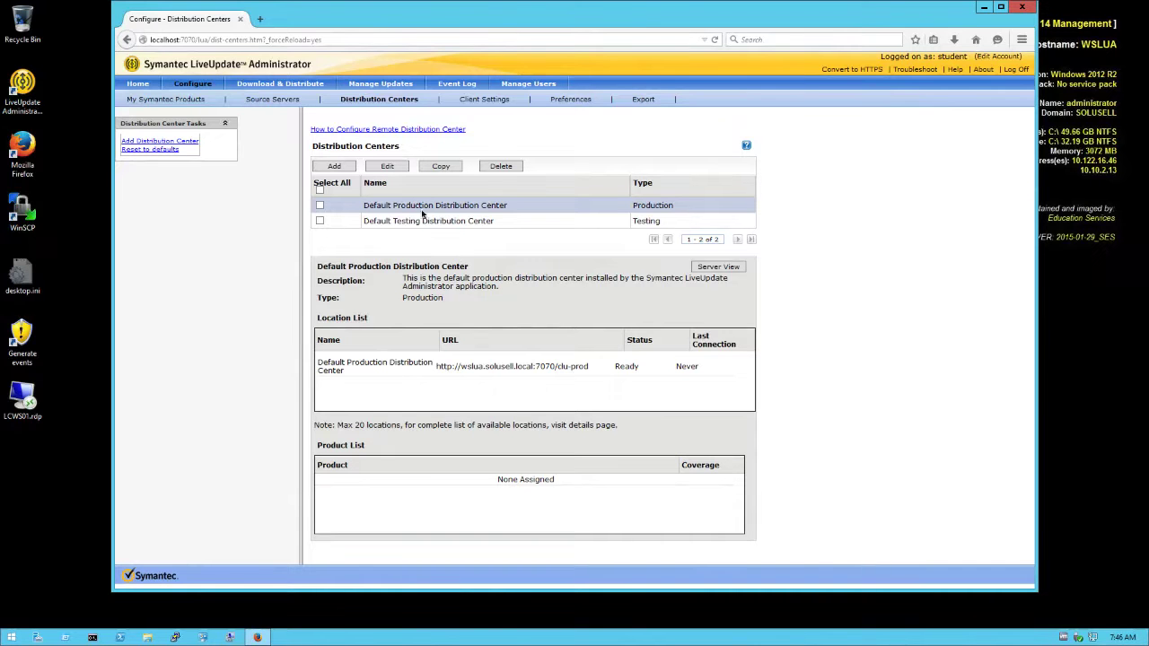
click(393, 170)
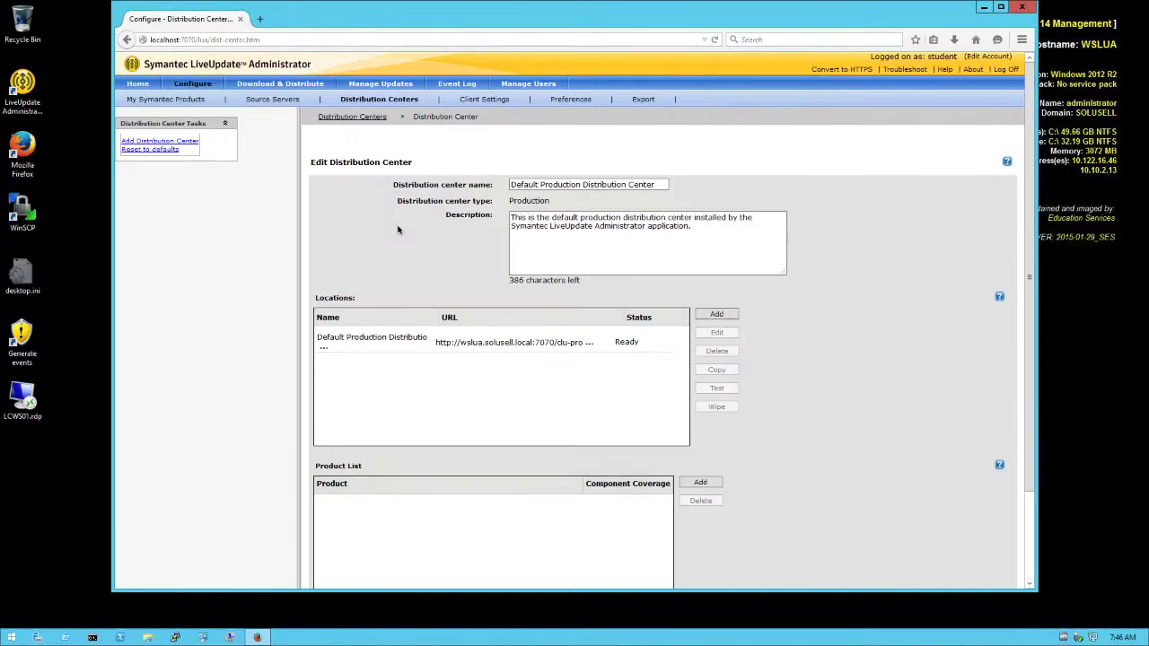
click(699, 487)
click(351, 172)
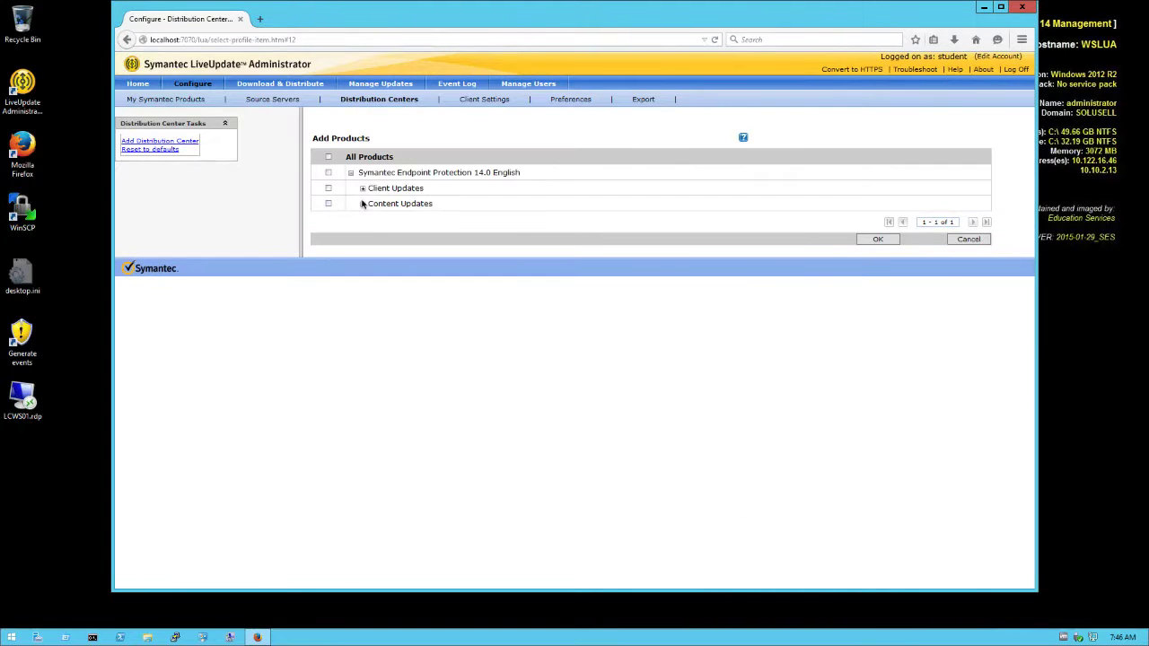
click(362, 203)
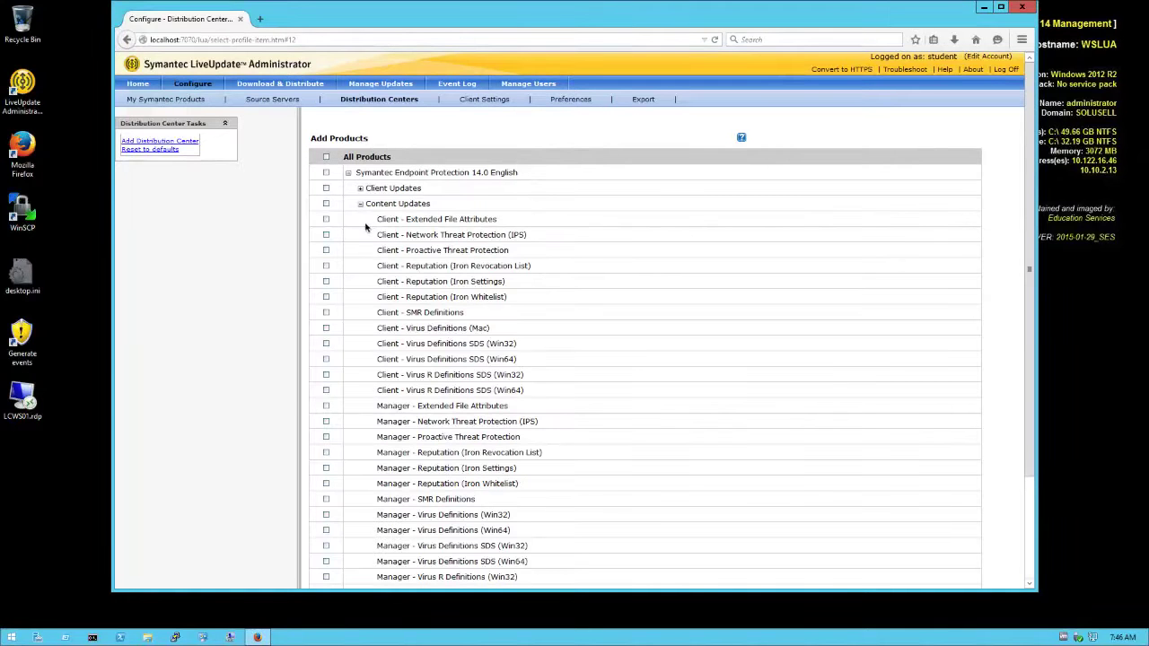
- Add all Client content updates except Virus Definitions (Mac) and Virus Definitions SDS (Win32 and Win64) to the distribution center and save it
click(326, 220)
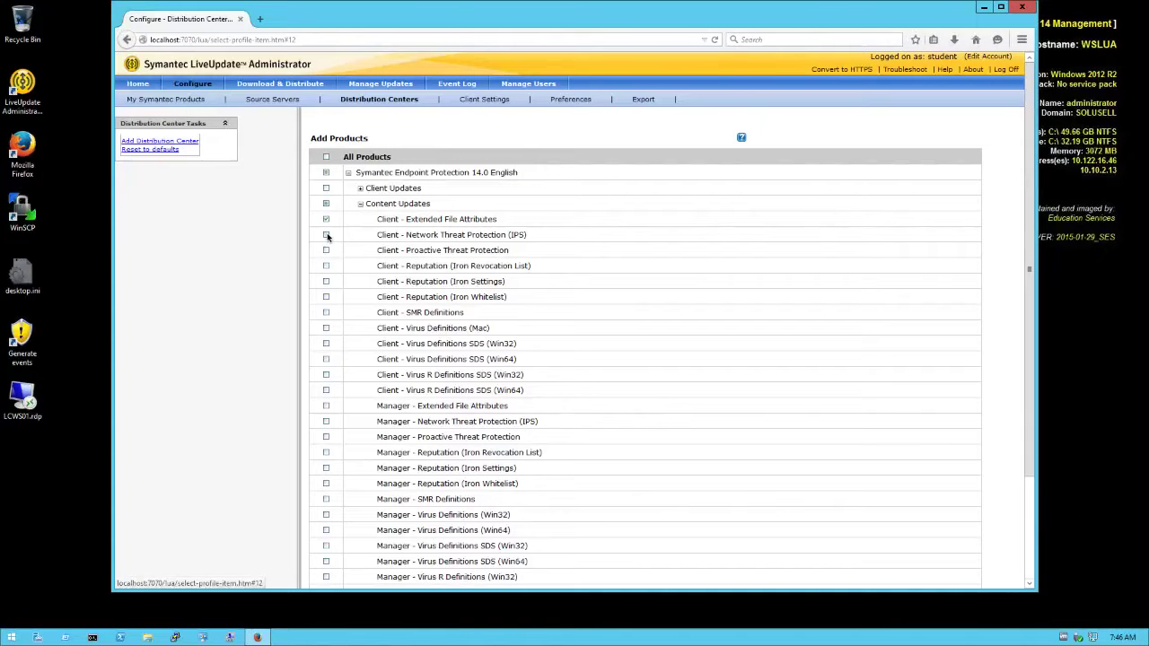
click(327, 235)
click(325, 251)
click(325, 266)
click(326, 282)
click(326, 312)
click(327, 376)
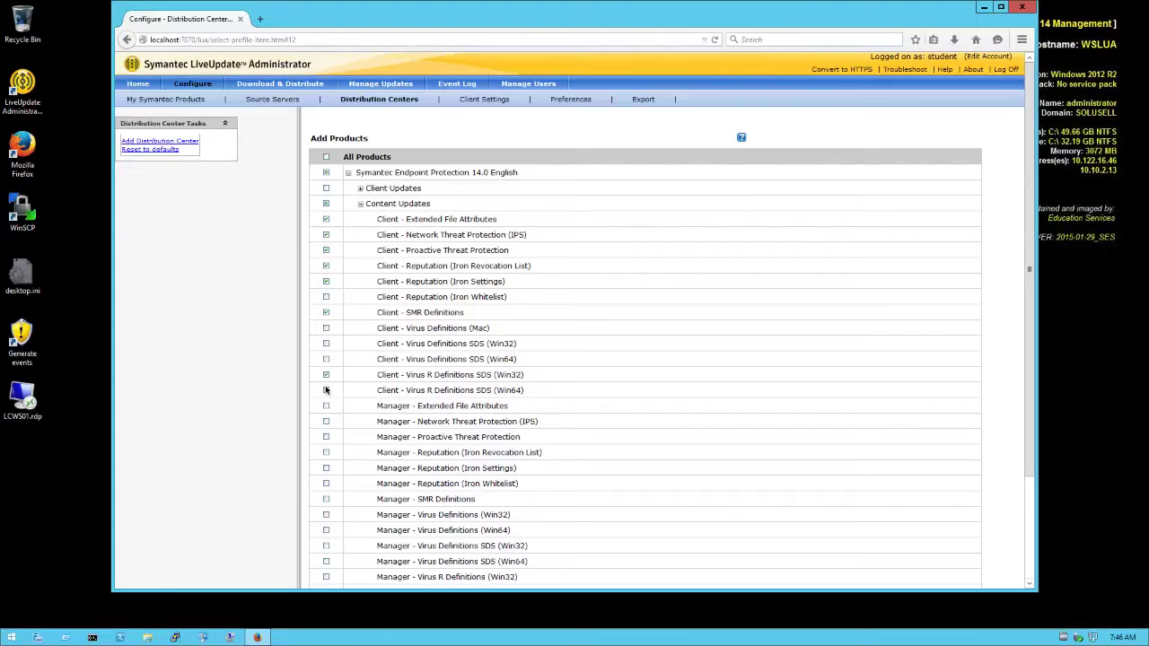
click(325, 391)
click(553, 302)
scroll(506, 467, down, 3)
click(866, 551)
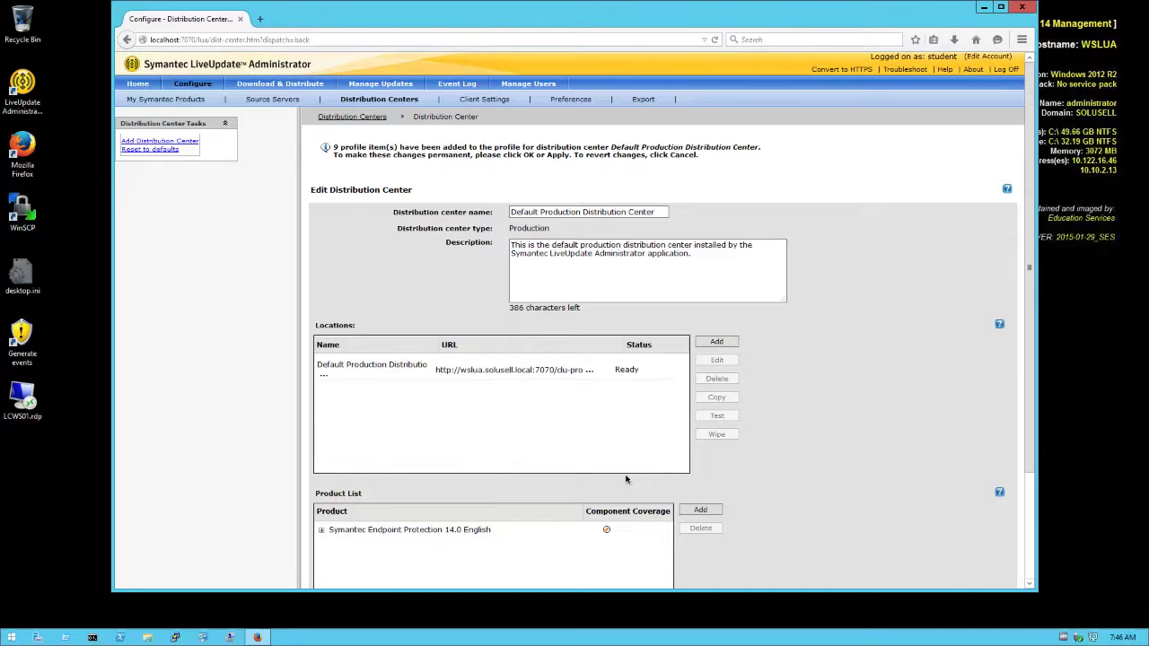
scroll(633, 480, down, 3)
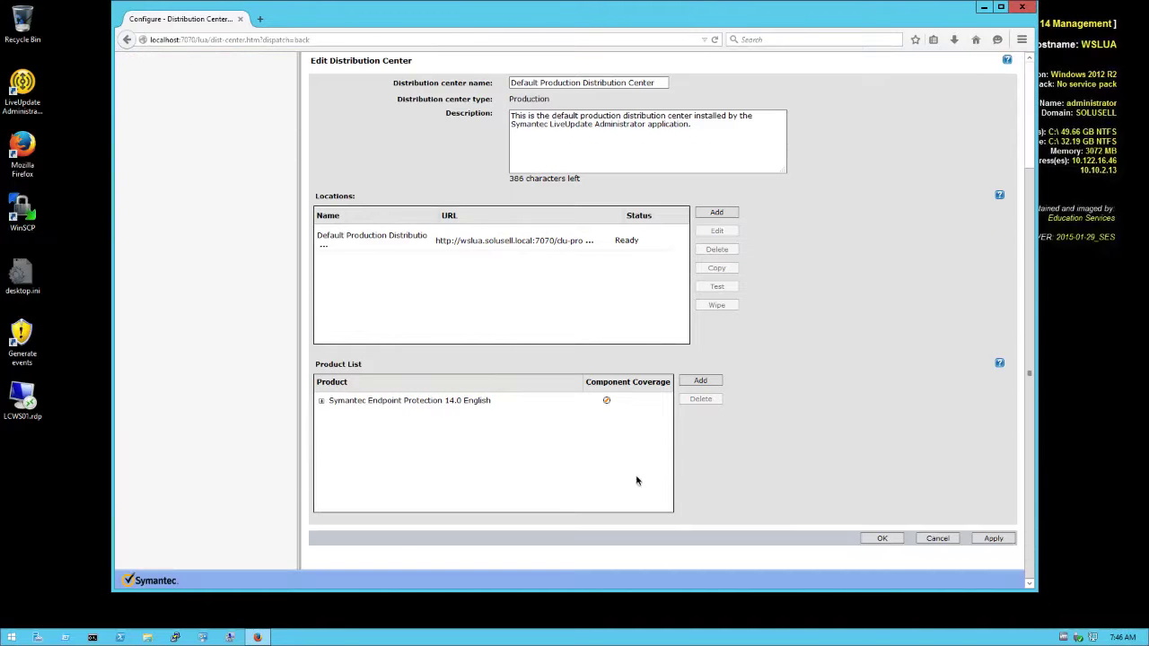
click(884, 538)
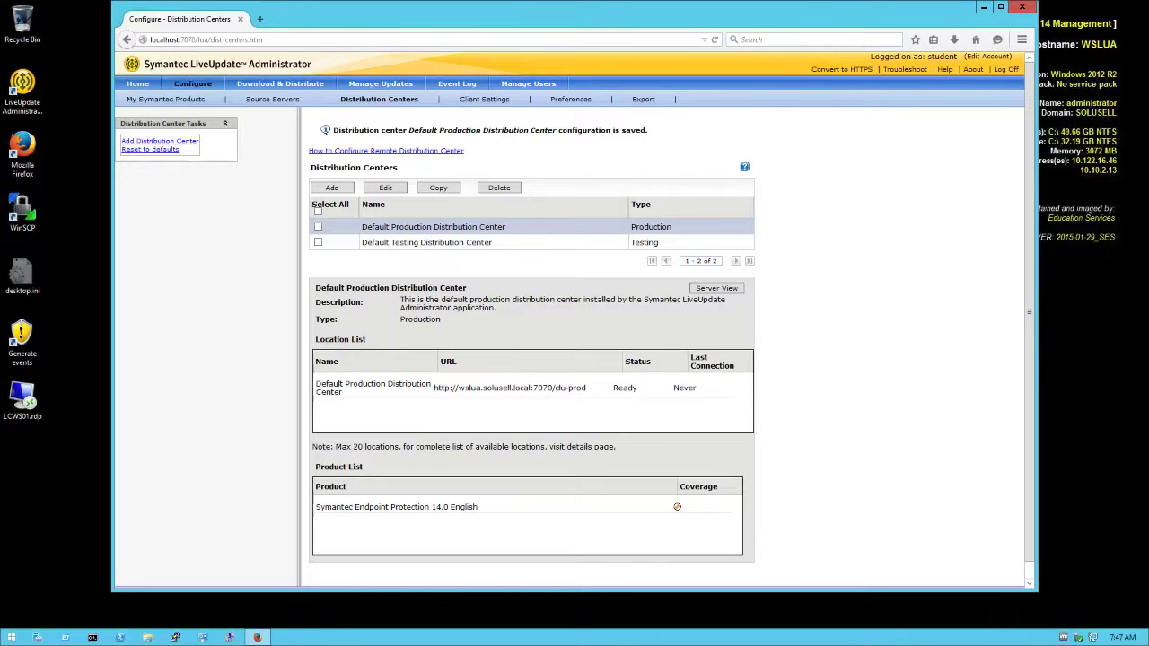
- Start a new distribution schedule and name it "SEP 14.0 content to Prod"
click(267, 84)
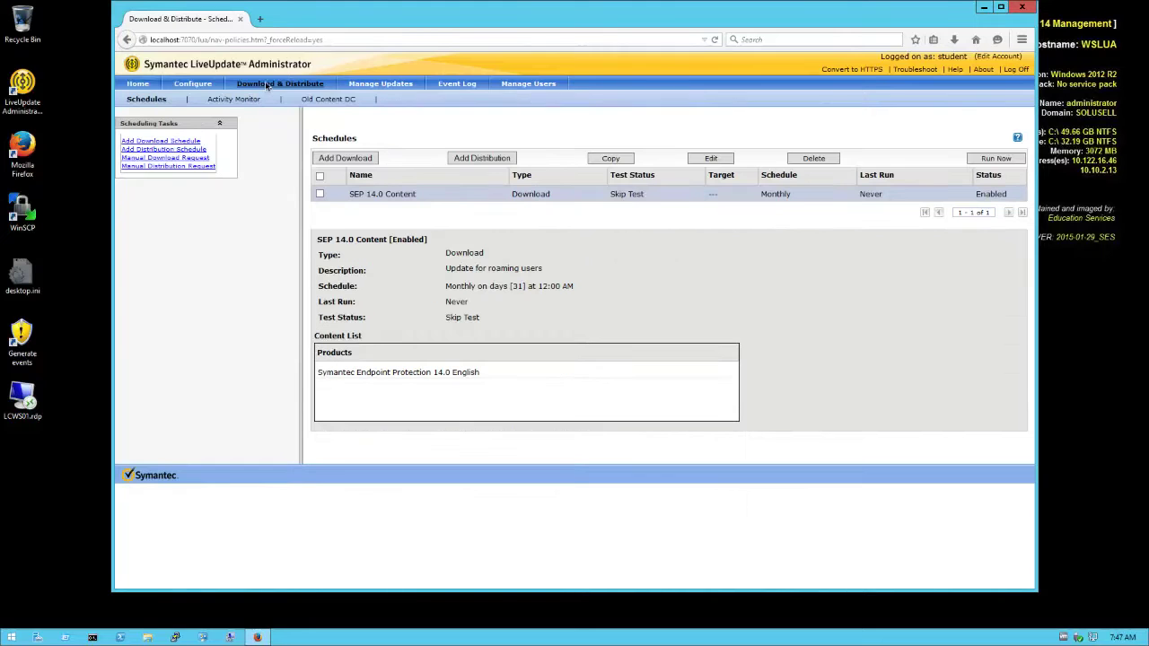
click(482, 158)
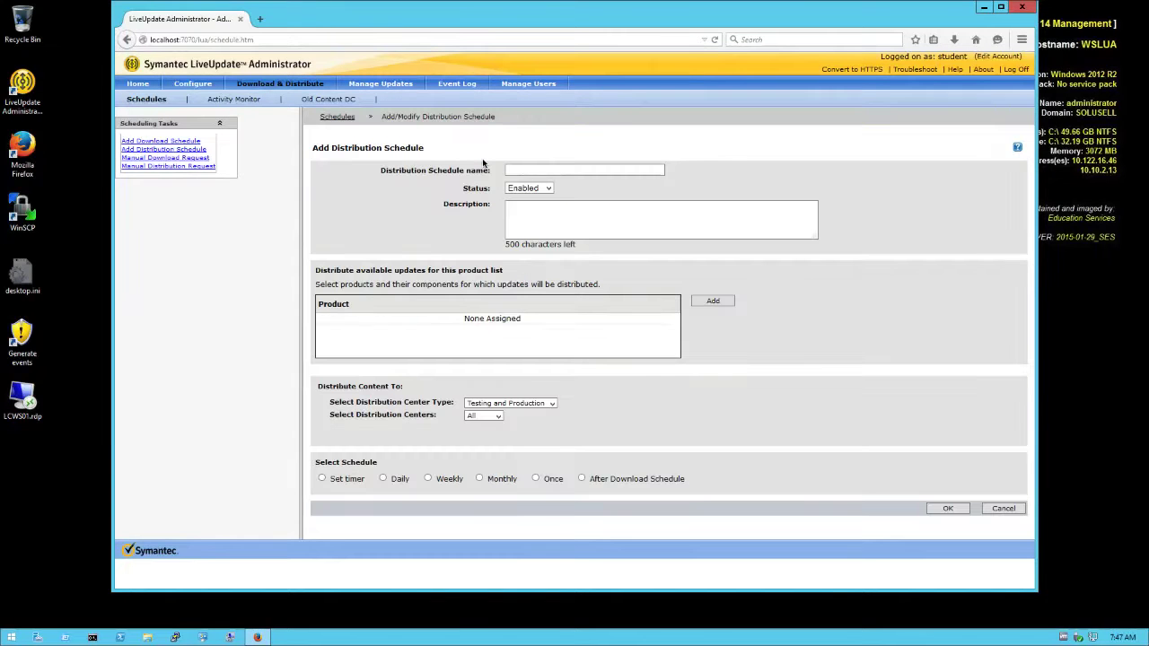
click(529, 173)
text(SEP 14.0 content to Prod)
- Add all Client content updates of Symantec Endpoint Protection 14.0 English to the distribution schedule, except Virus Definitions (Mac) and Virus Definitions SDS (Win32 and Win64)
click(713, 300)
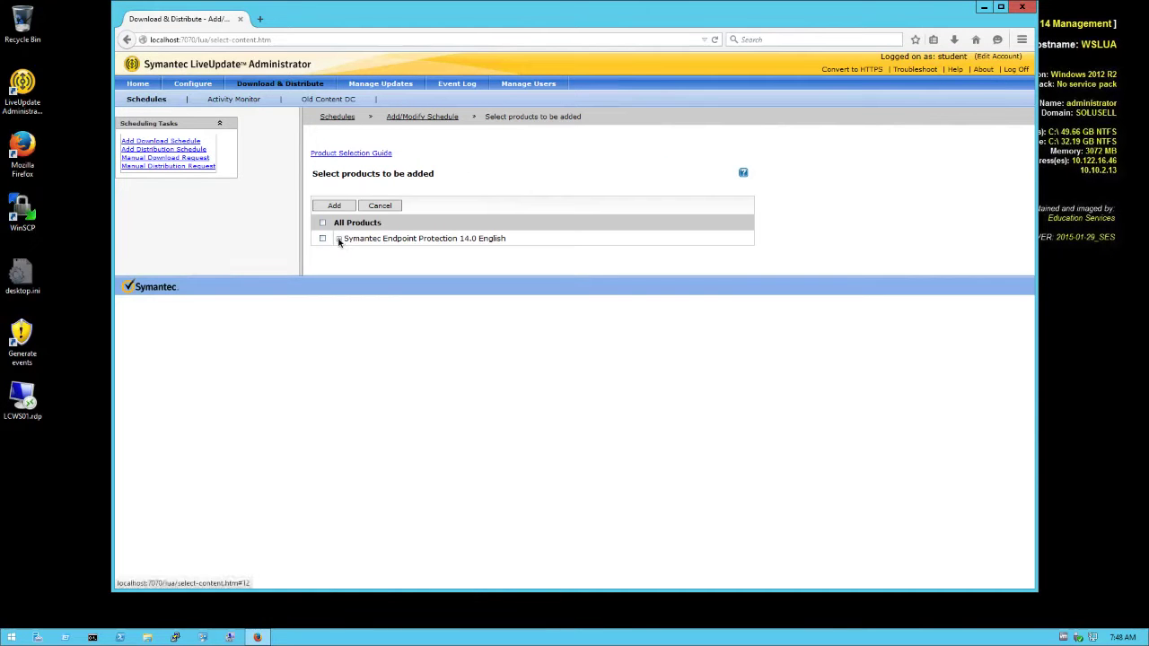
click(340, 240)
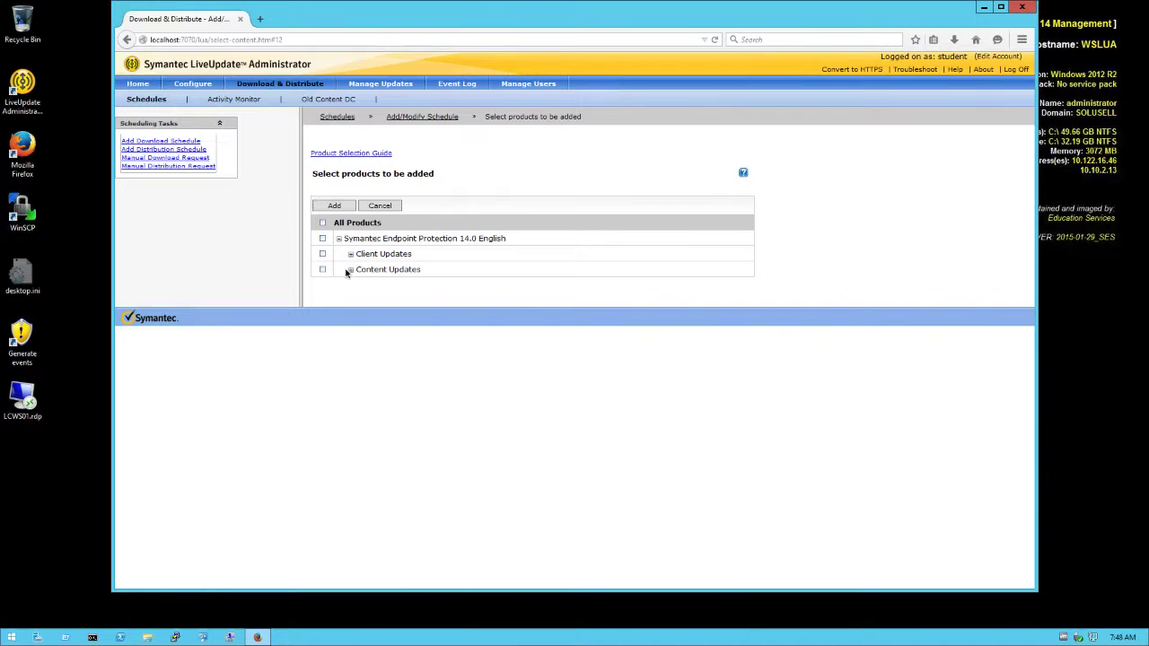
click(349, 271)
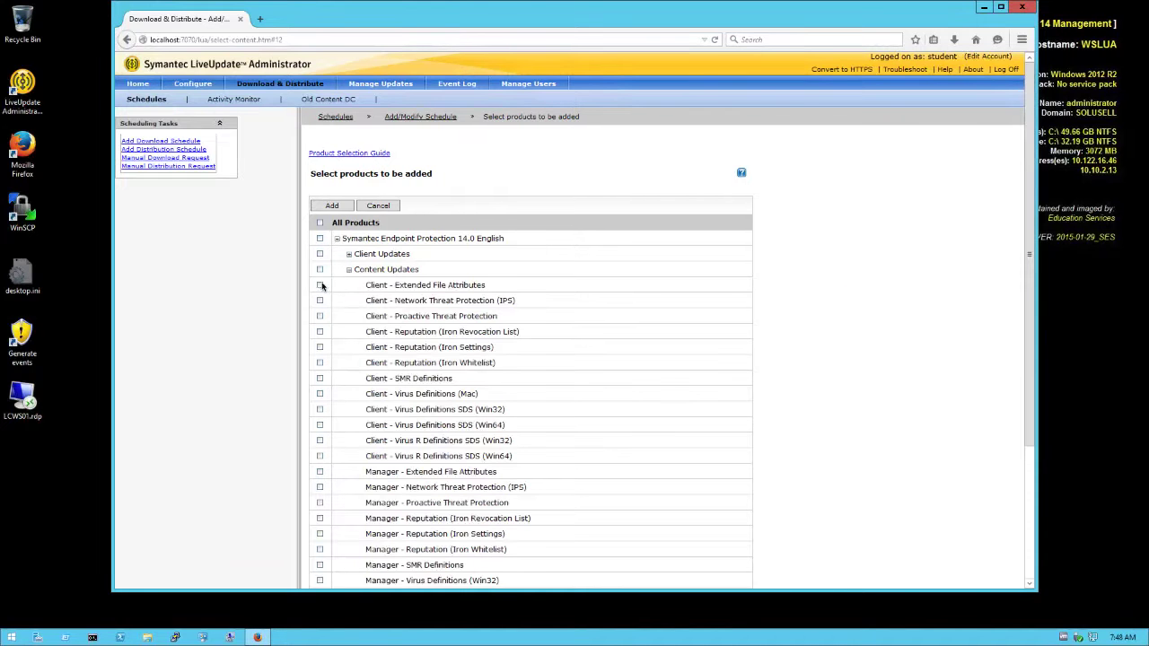
click(320, 285)
click(320, 301)
click(320, 316)
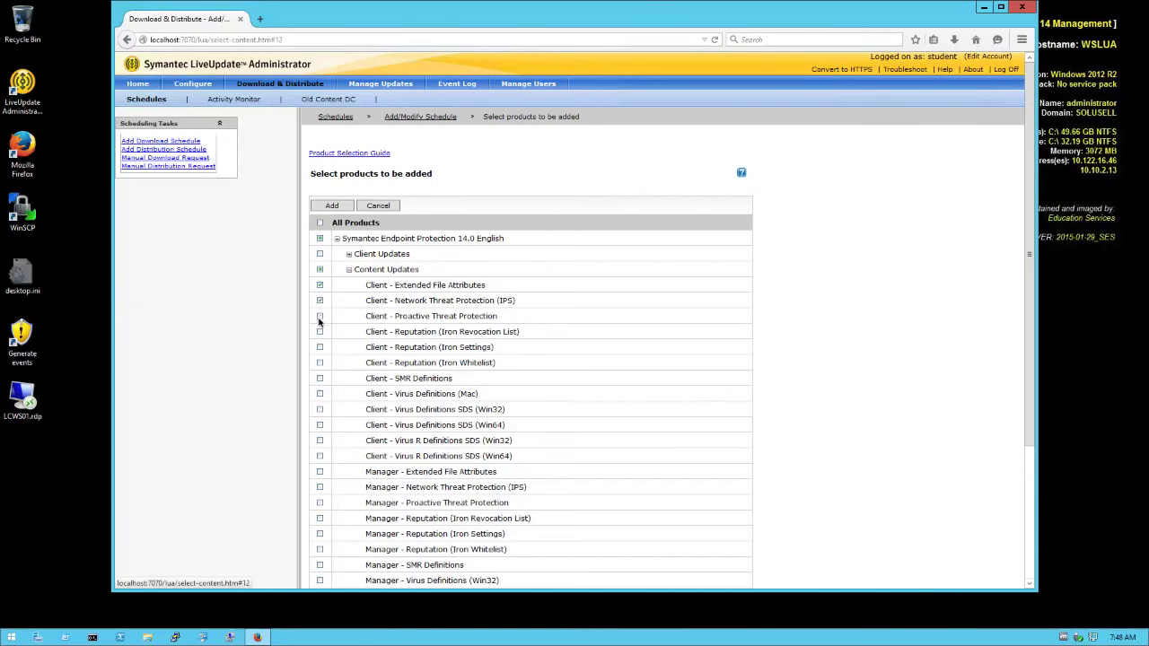
click(320, 331)
click(319, 347)
click(320, 363)
click(320, 378)
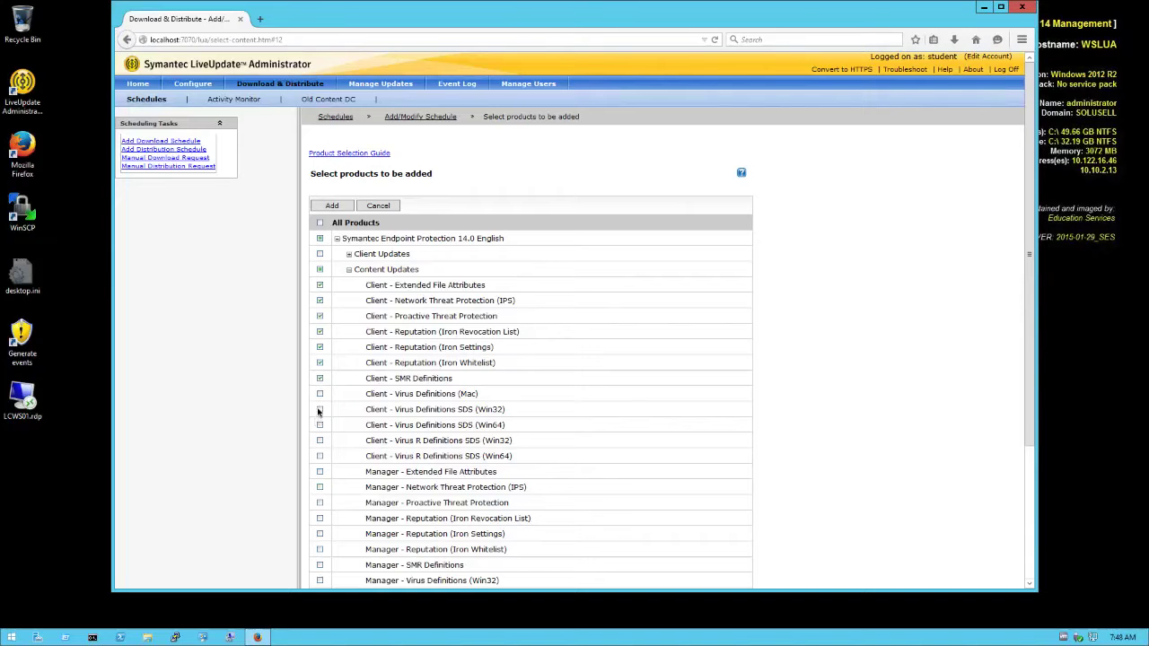
click(320, 439)
click(319, 456)
click(332, 206)
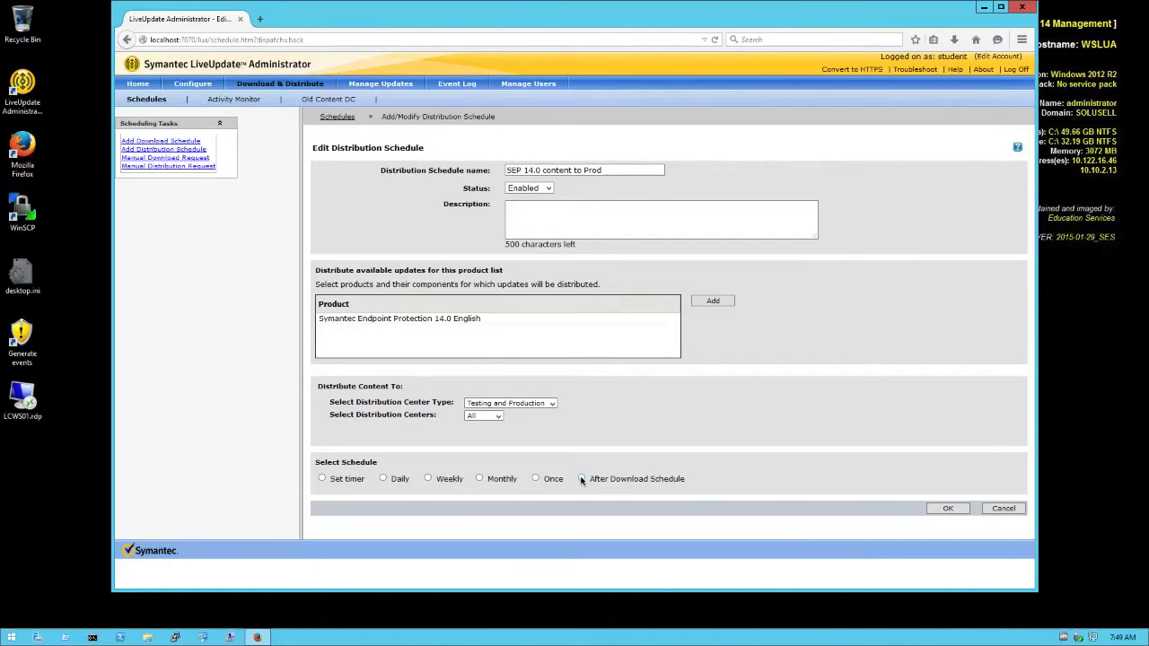
- Set the distribution schedule "SEP 14.0 content to Prod" to run After Download Schedule
click(581, 479)
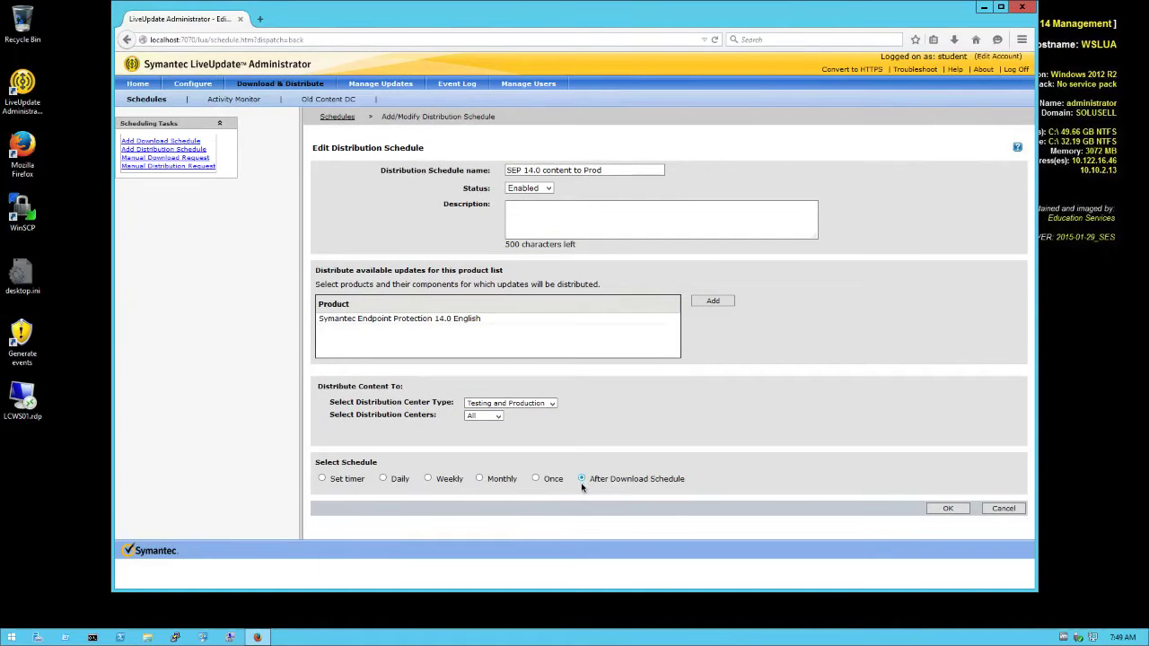